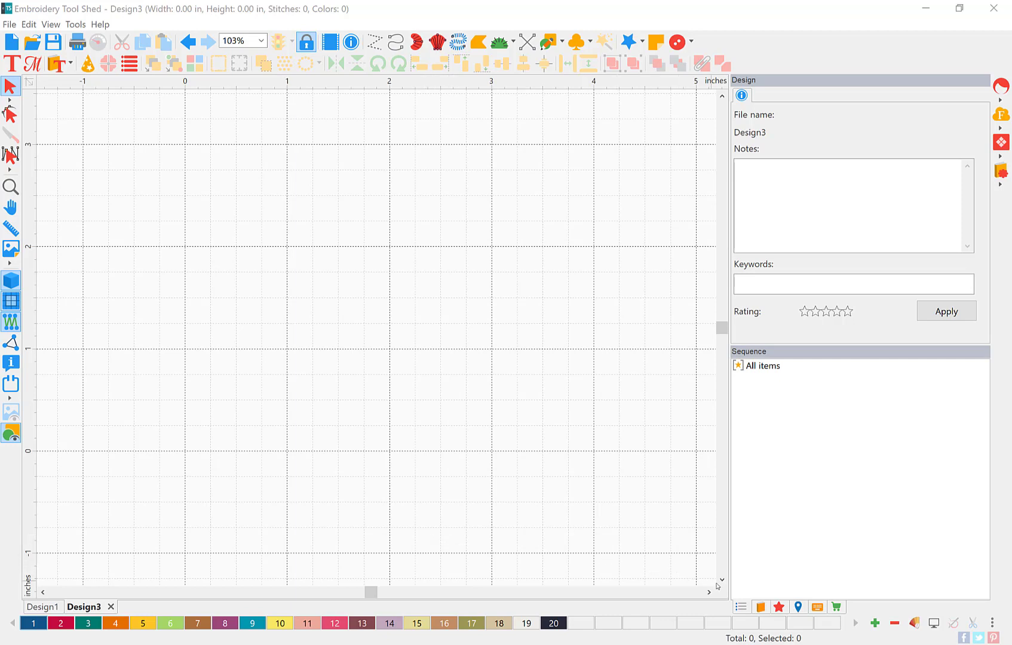
Place a text object on the empty design and set its font to Kids Puffy.
{"action": "left_click", "coordinate": [837, 608]}
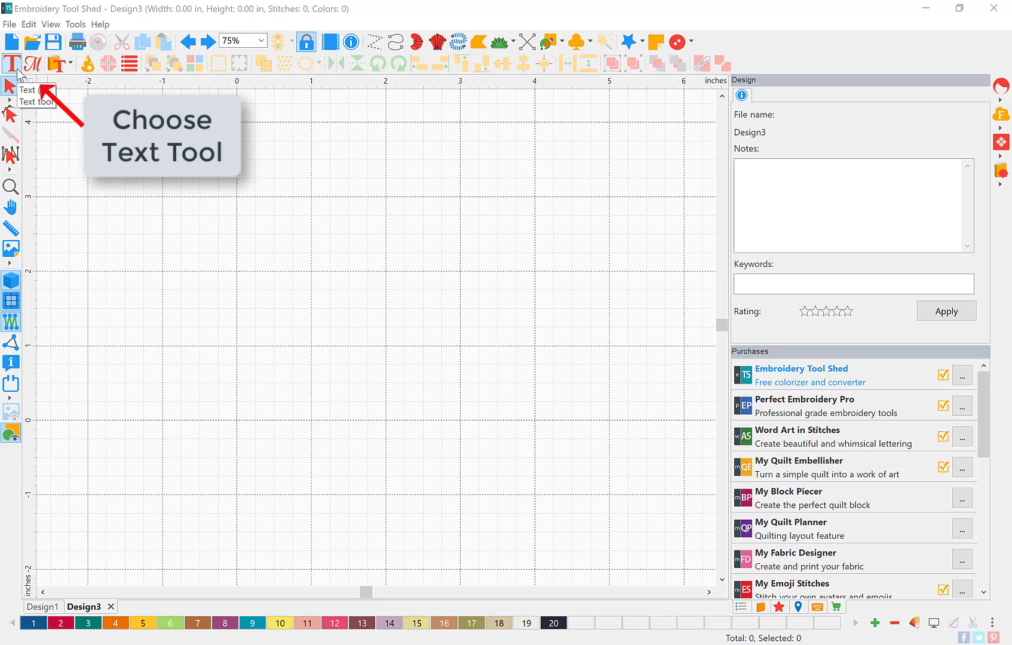
{"action": "left_click", "coordinate": [16, 68]}
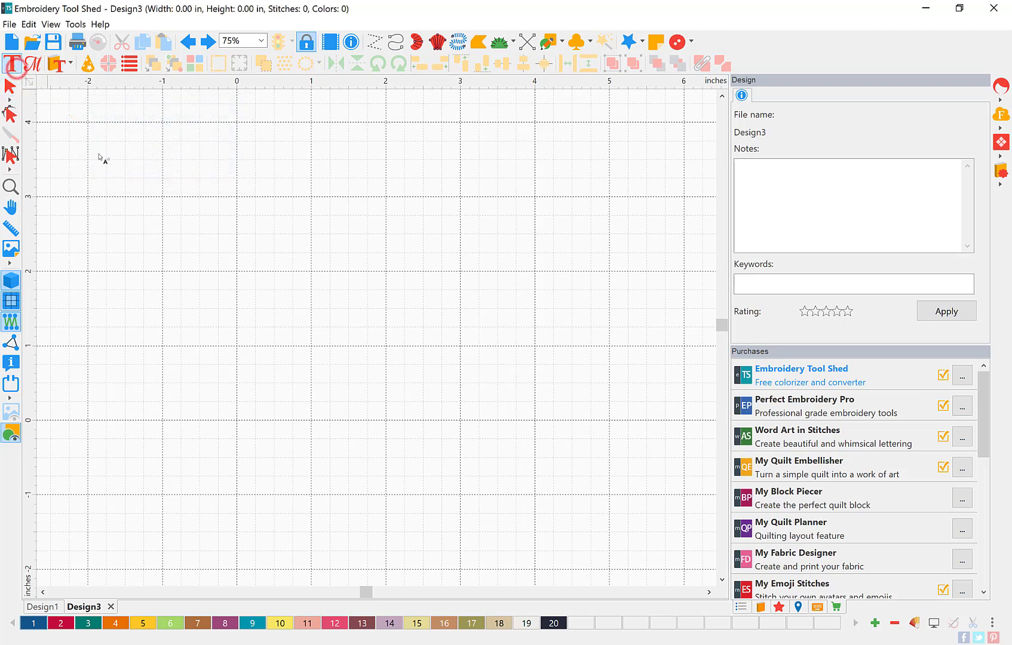
{"action": "left_click", "coordinate": [287, 345]}
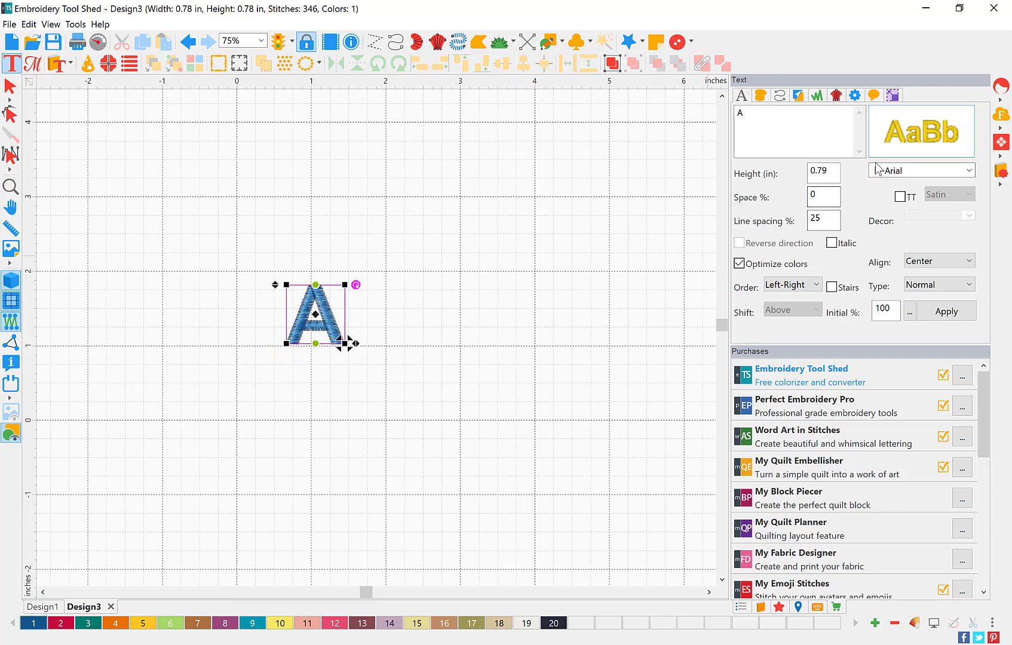
{"action": "mouse_move", "coordinate": [884, 158]}
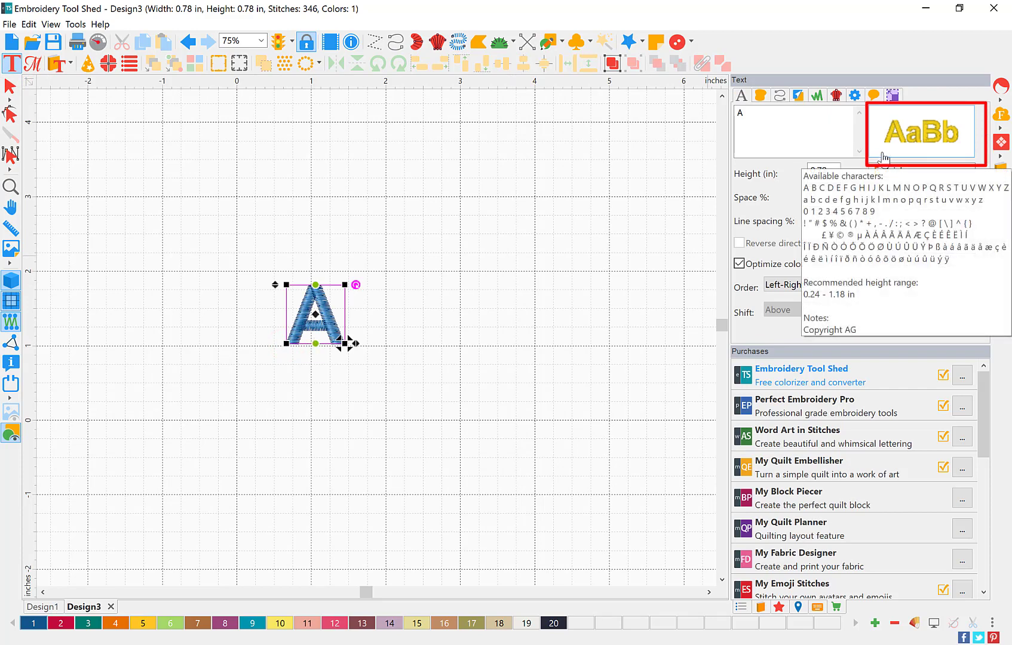
{"action": "left_click", "coordinate": [934, 141]}
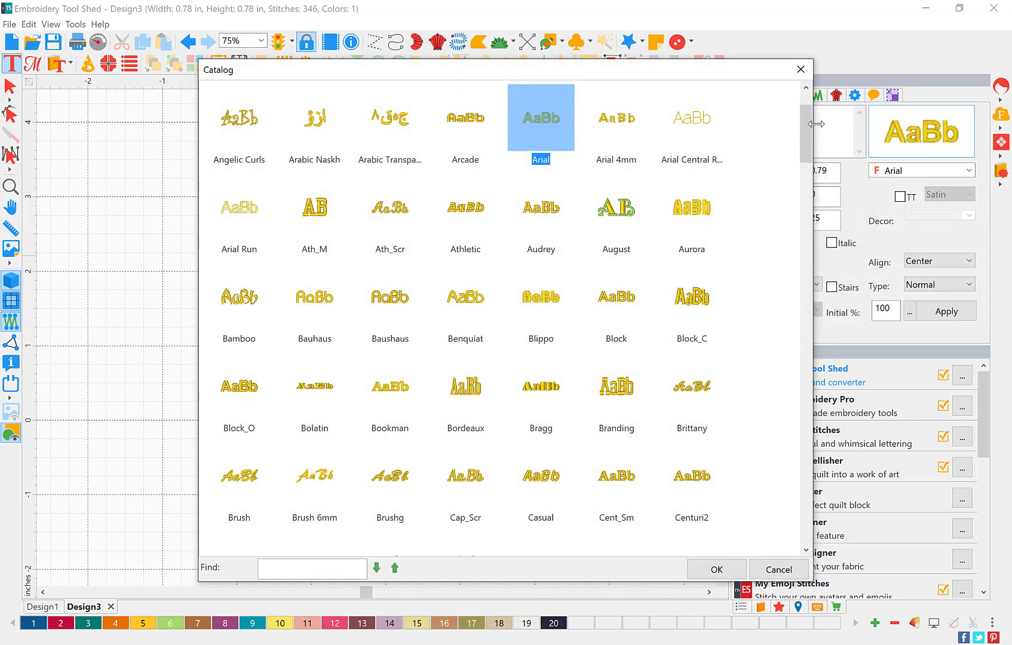
{"action": "left_click_drag", "start_coordinate": [809, 128], "coordinate": [761, 463]}
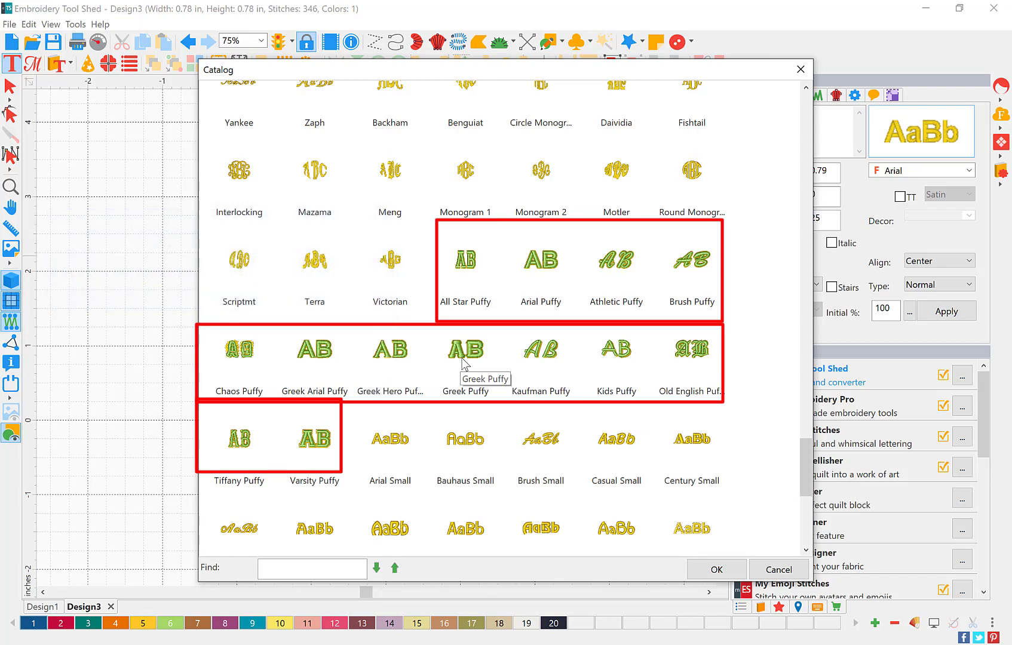
{"action": "double_click", "coordinate": [608, 356]}
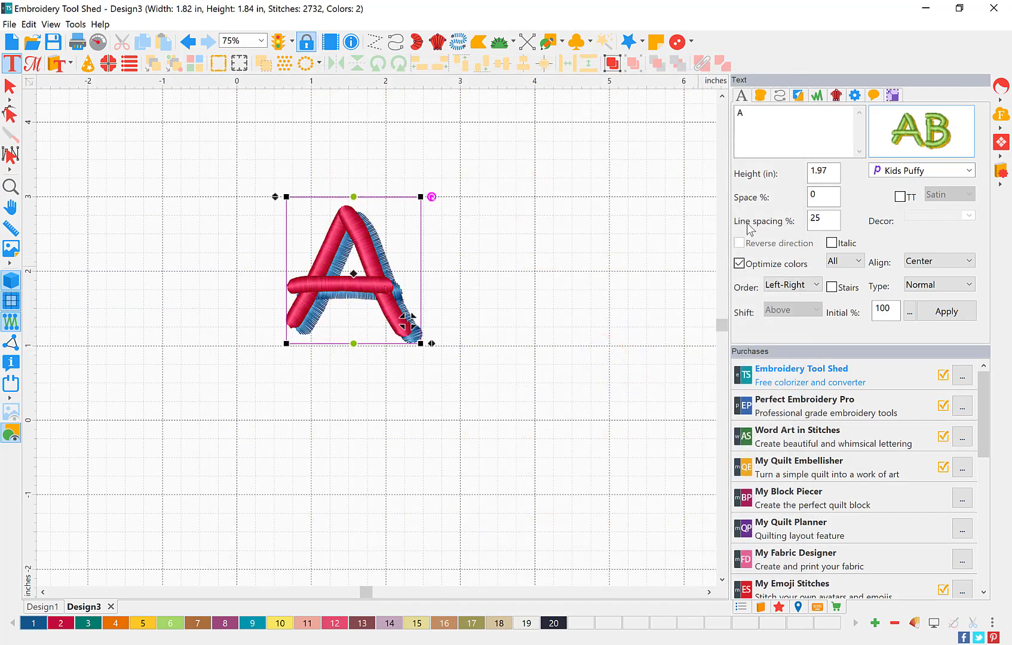
Set the lettering to ABC and apply the Monogram text type.
{"action": "left_click", "coordinate": [814, 116]}
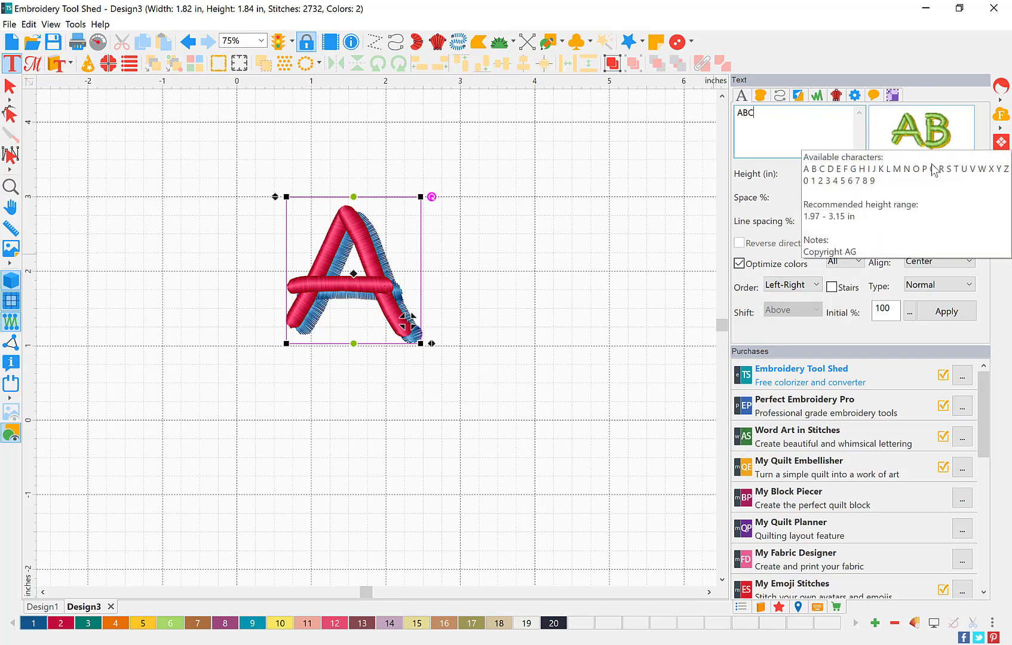
{"action": "left_click", "coordinate": [942, 312]}
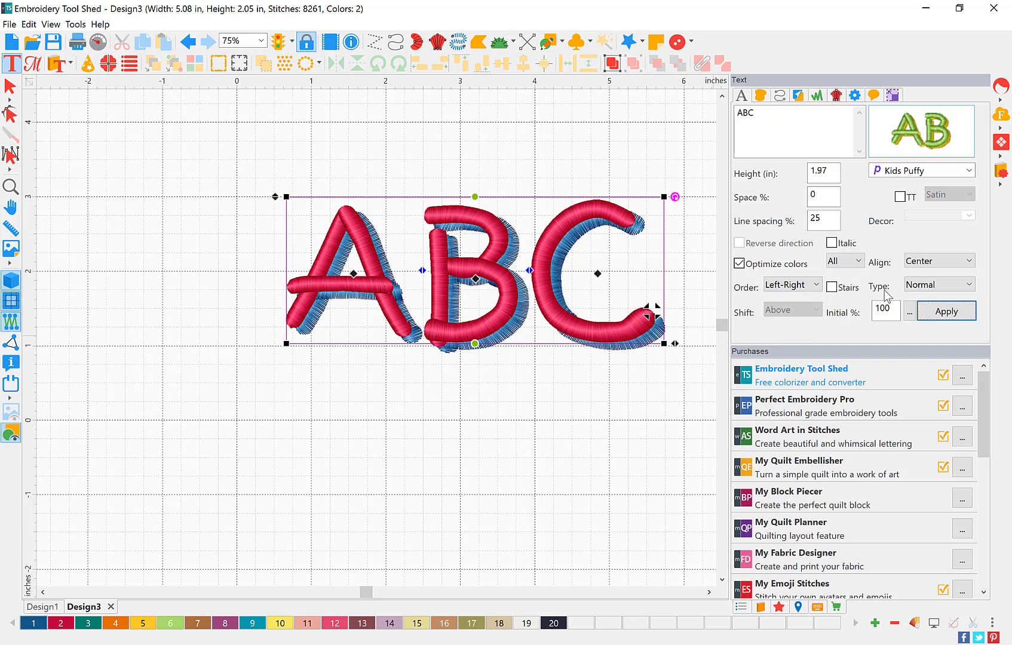
{"action": "left_click", "coordinate": [945, 288]}
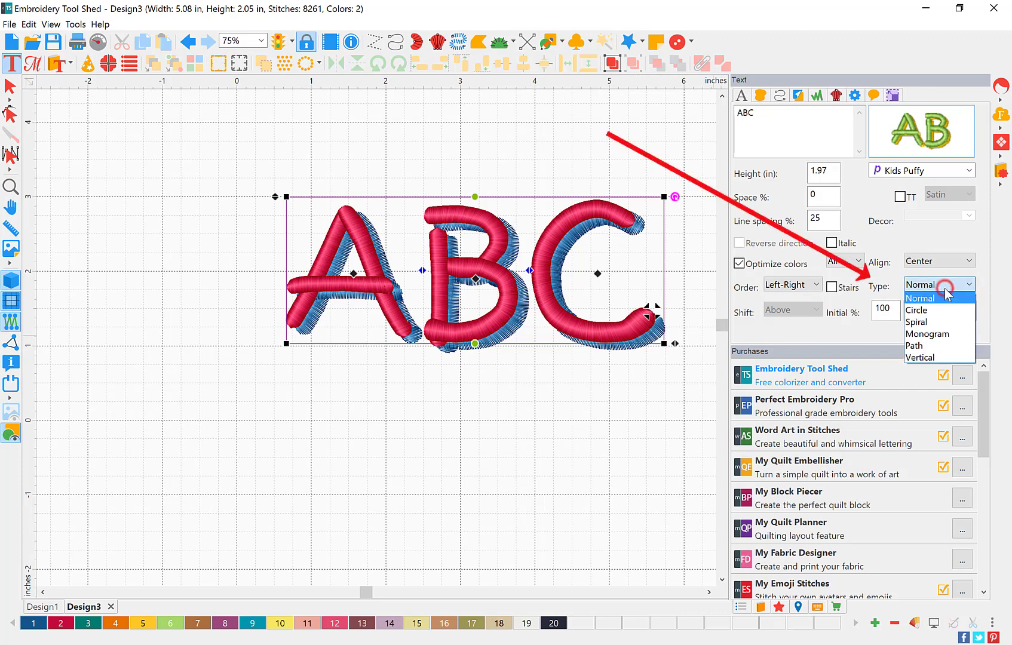
{"action": "left_click", "coordinate": [964, 336]}
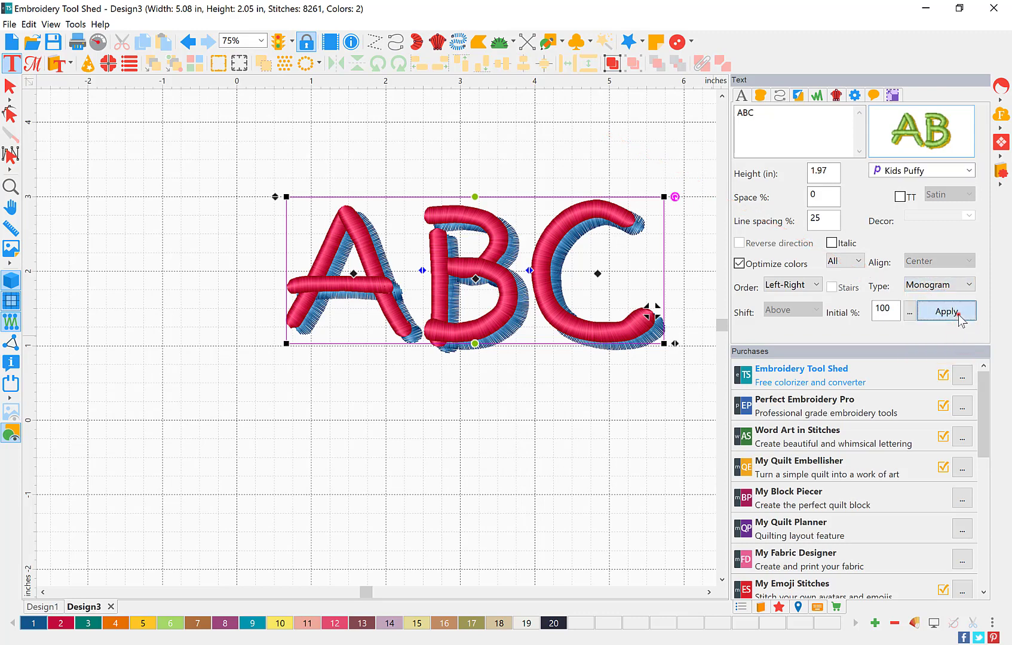
{"action": "left_click", "coordinate": [956, 312]}
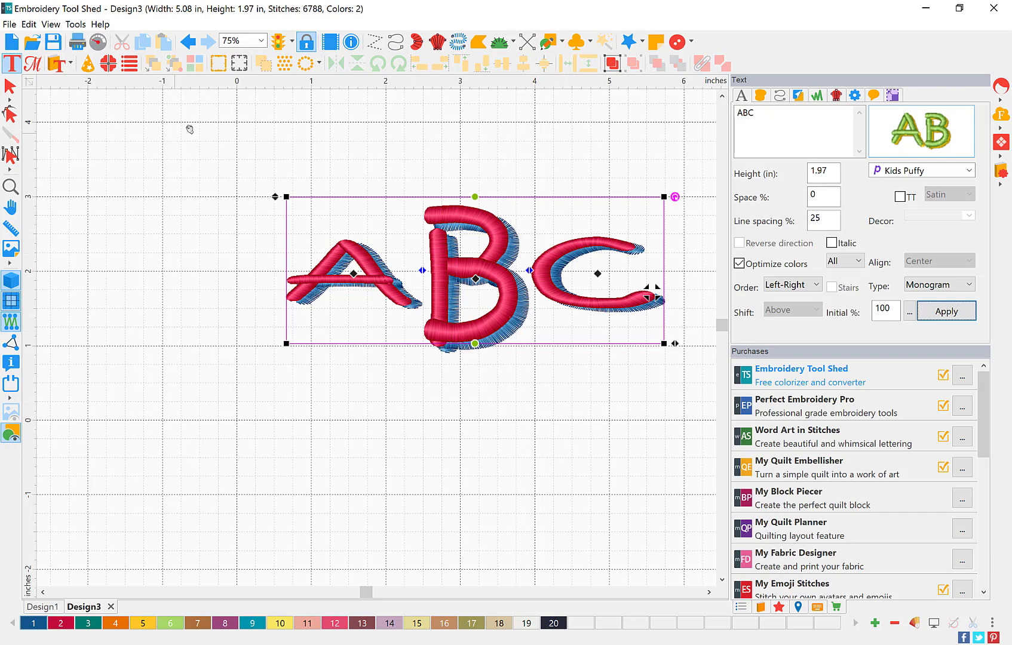
Center the ruler origin on the monogram and deselect the lettering.
{"action": "right_click", "coordinate": [357, 84]}
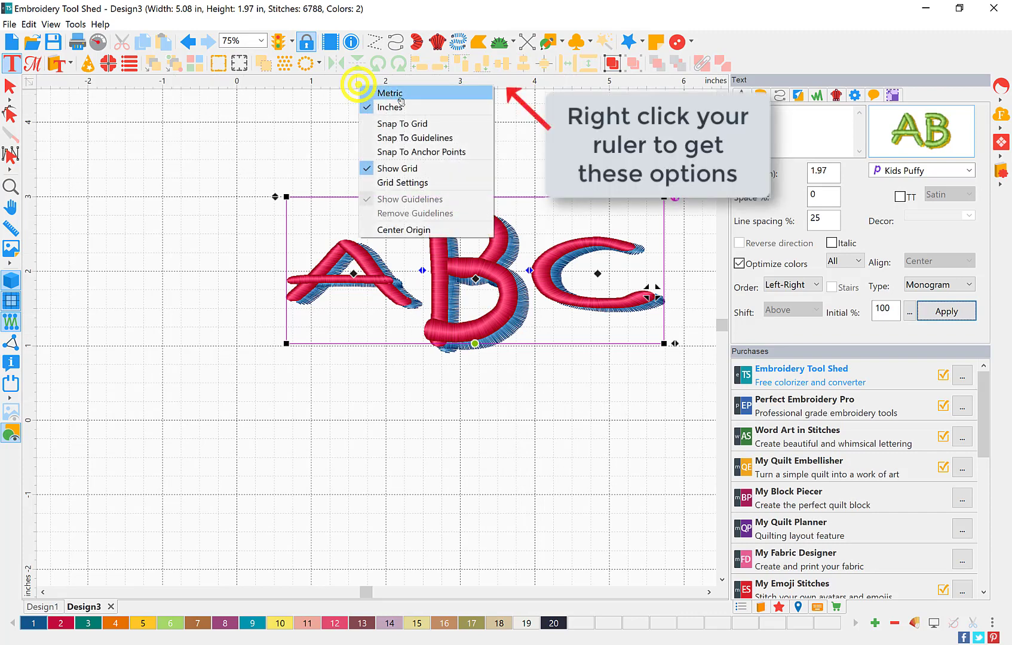
{"action": "left_click", "coordinate": [412, 231]}
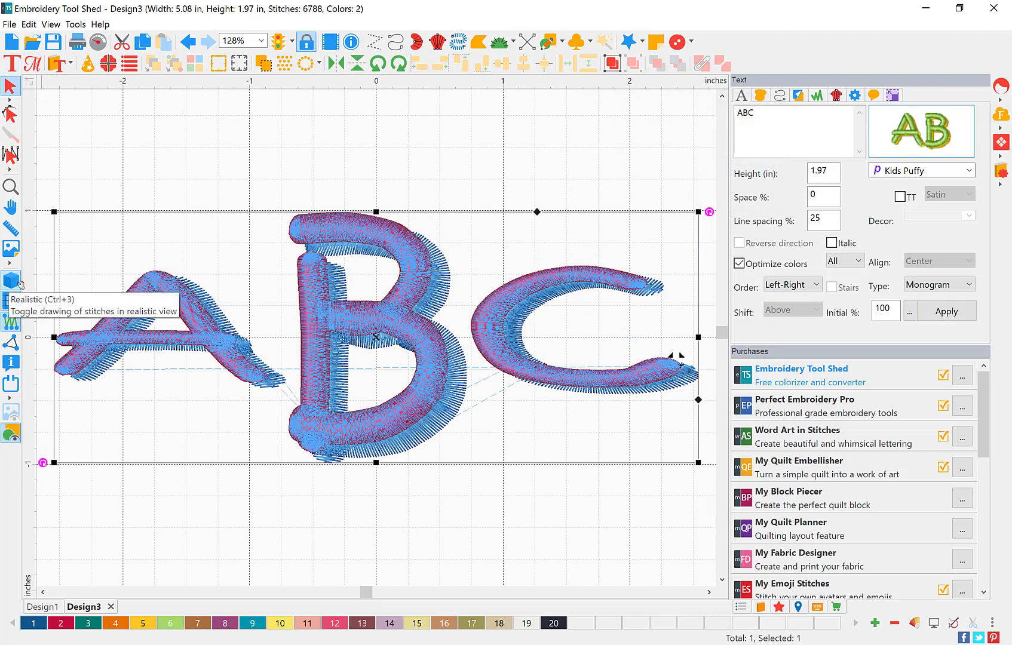
{"action": "left_click", "coordinate": [576, 519]}
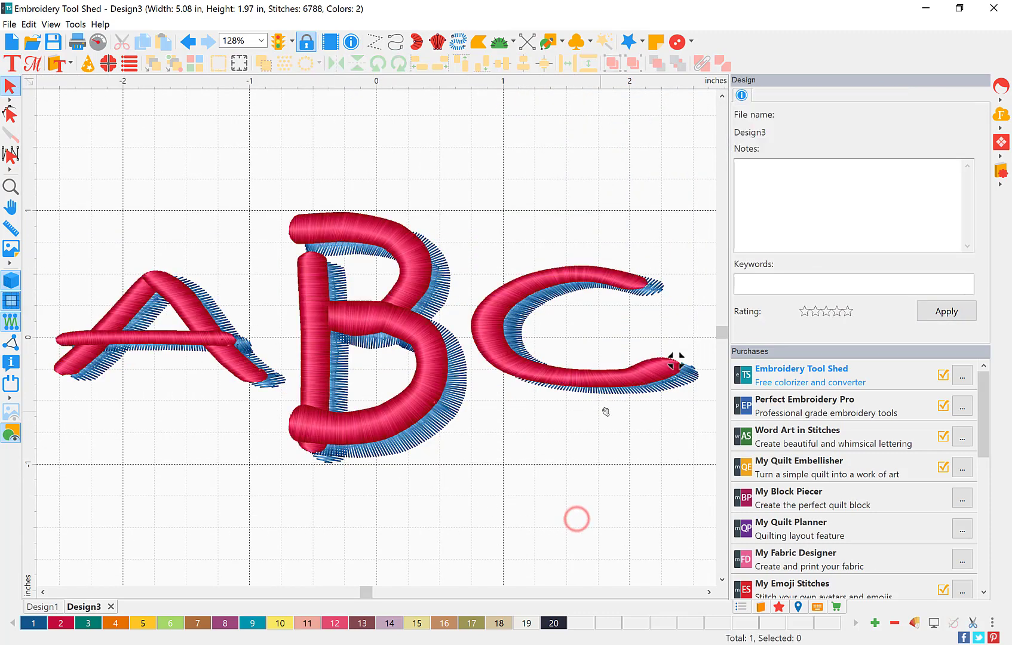
Find the ABC text object in the sequence and break it up into separate letter groups.
{"action": "left_click", "coordinate": [741, 607]}
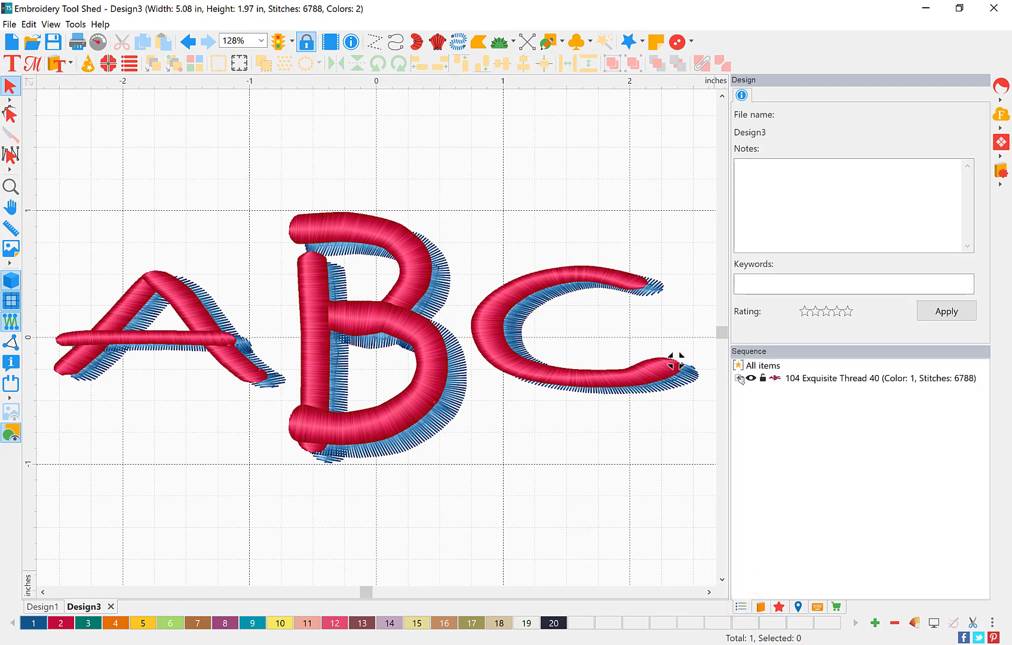
{"action": "left_click", "coordinate": [739, 378]}
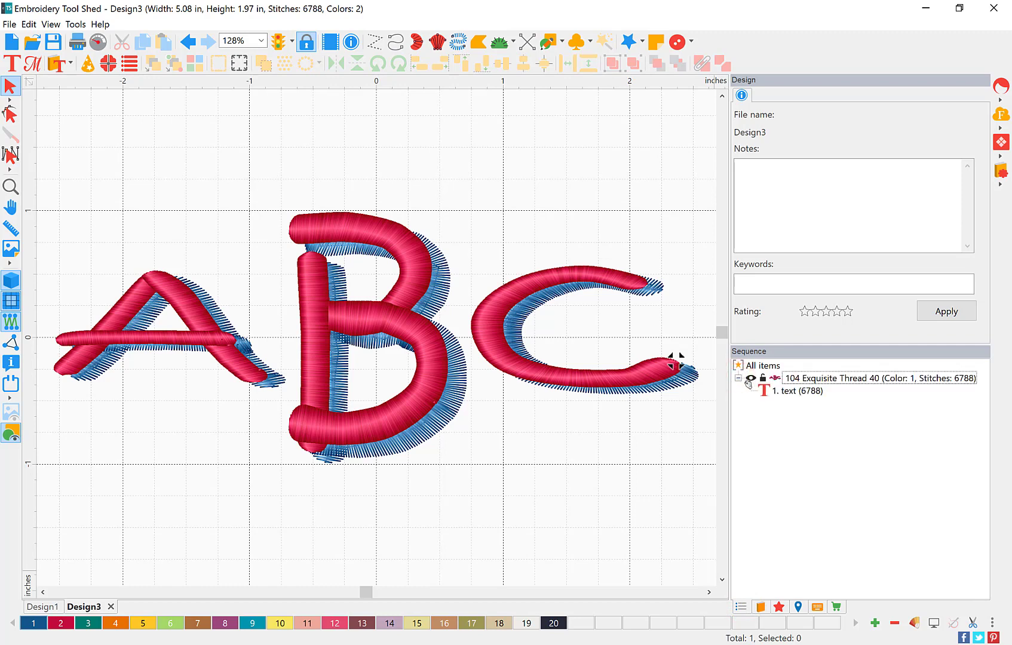
{"action": "left_click", "coordinate": [790, 391]}
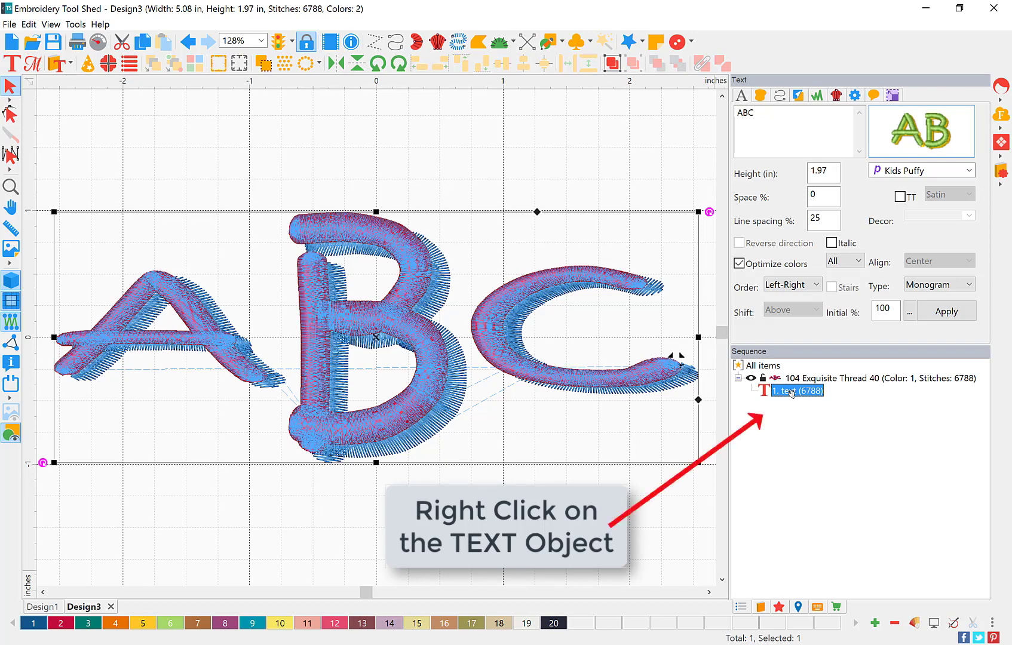
{"action": "right_click", "coordinate": [790, 391]}
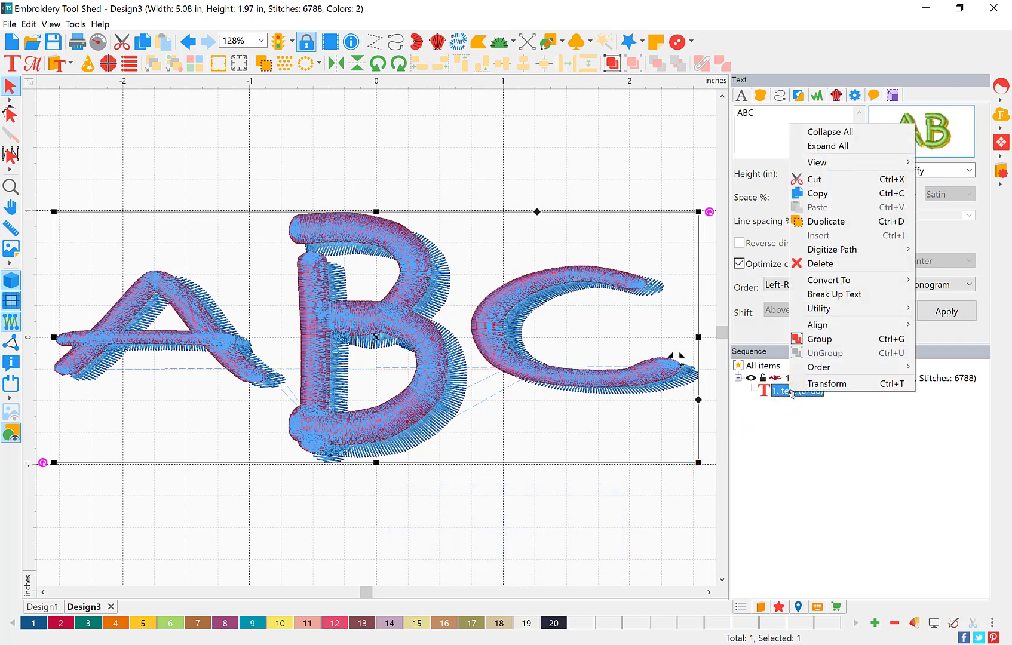
{"action": "left_click", "coordinate": [842, 296]}
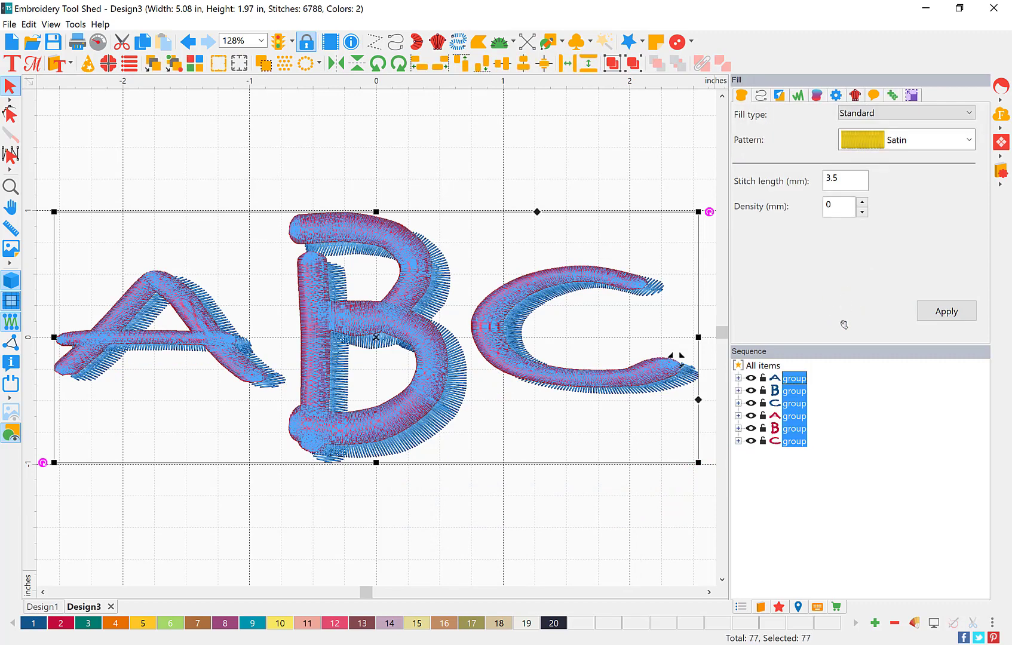
Delete the blue shadow groups of the letters A, B and C, keeping the red letters.
{"action": "left_click", "coordinate": [827, 381]}
{"action": "left_click", "coordinate": [800, 379]}
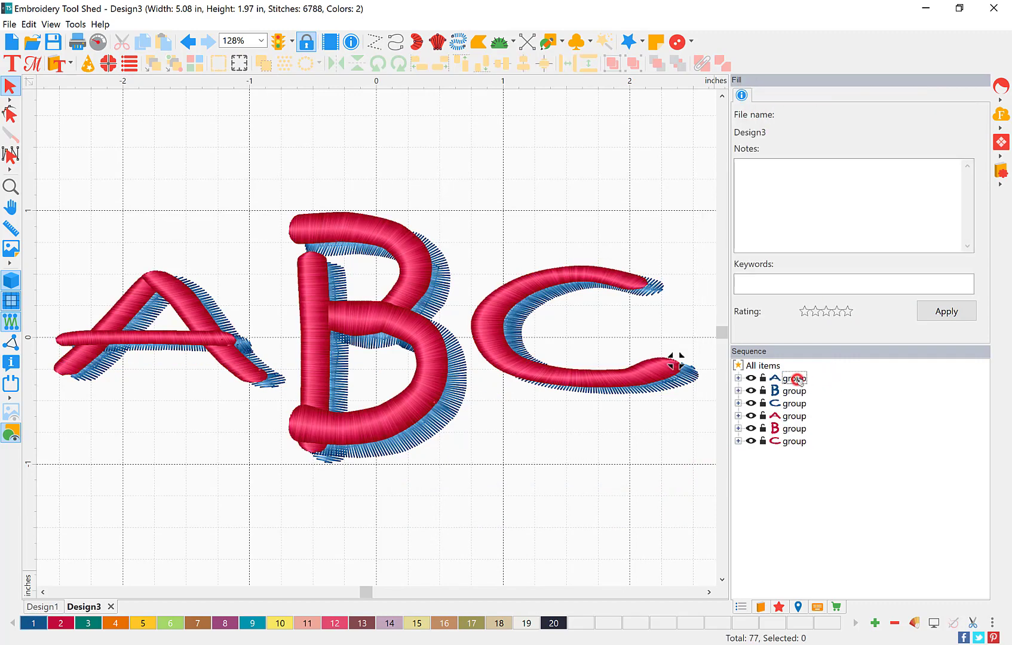
{"action": "left_click", "coordinate": [796, 391]}
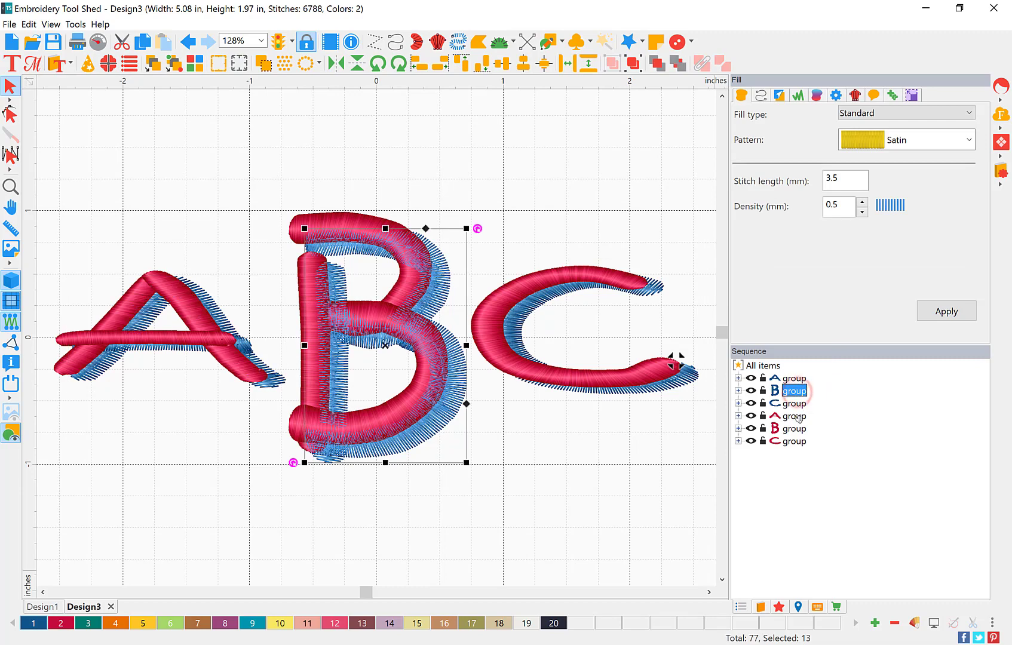
{"action": "left_click", "coordinate": [799, 416]}
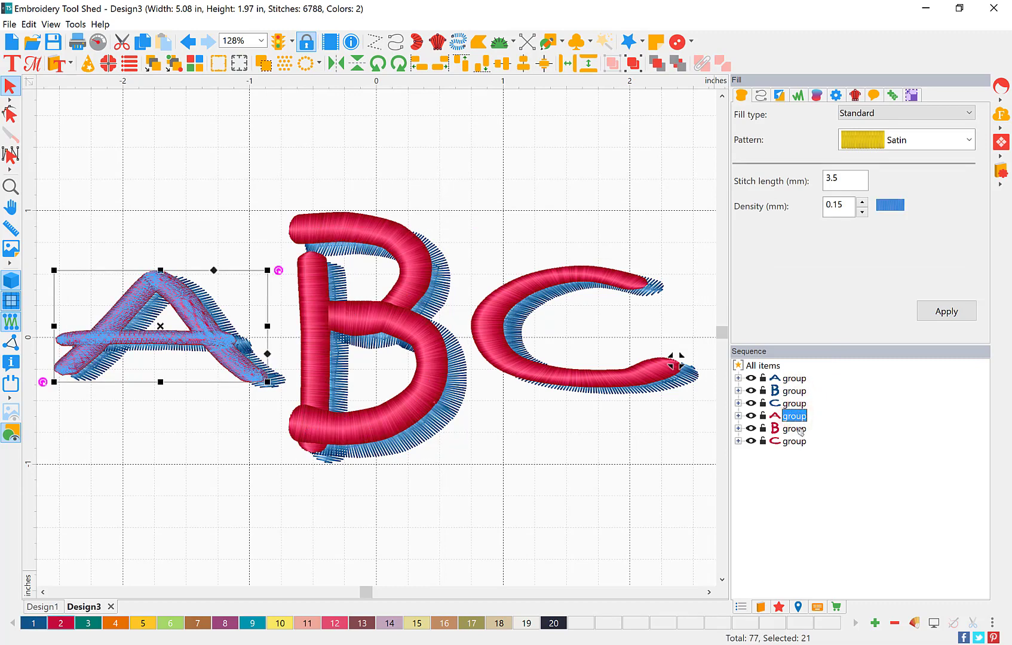
{"action": "left_click", "coordinate": [801, 379]}
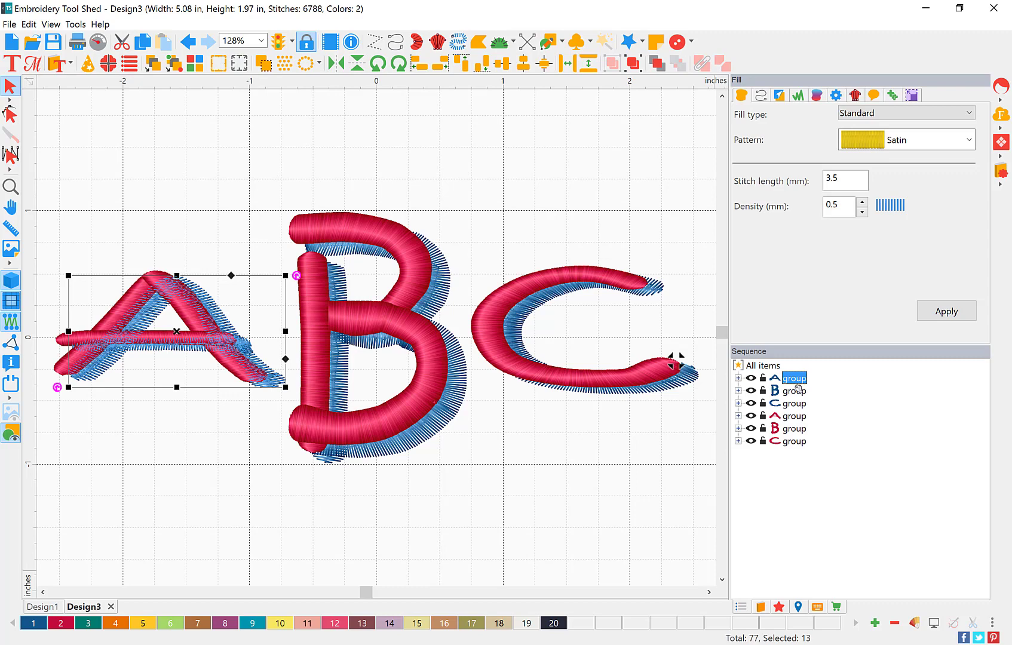
{"action": "key", "text": "Delete"}
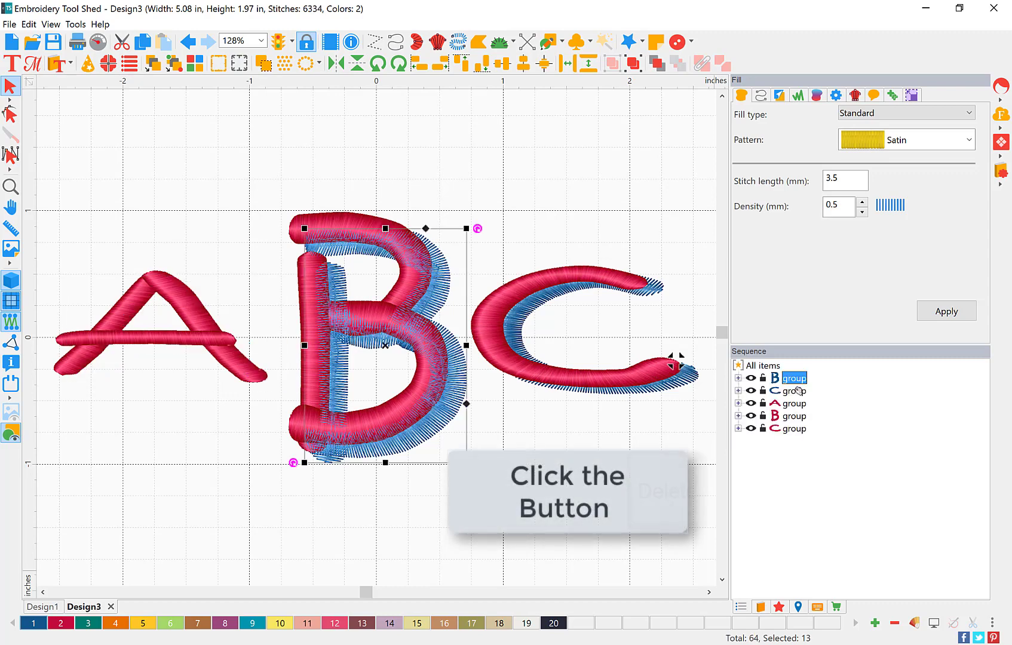
{"action": "key", "text": "Delete"}
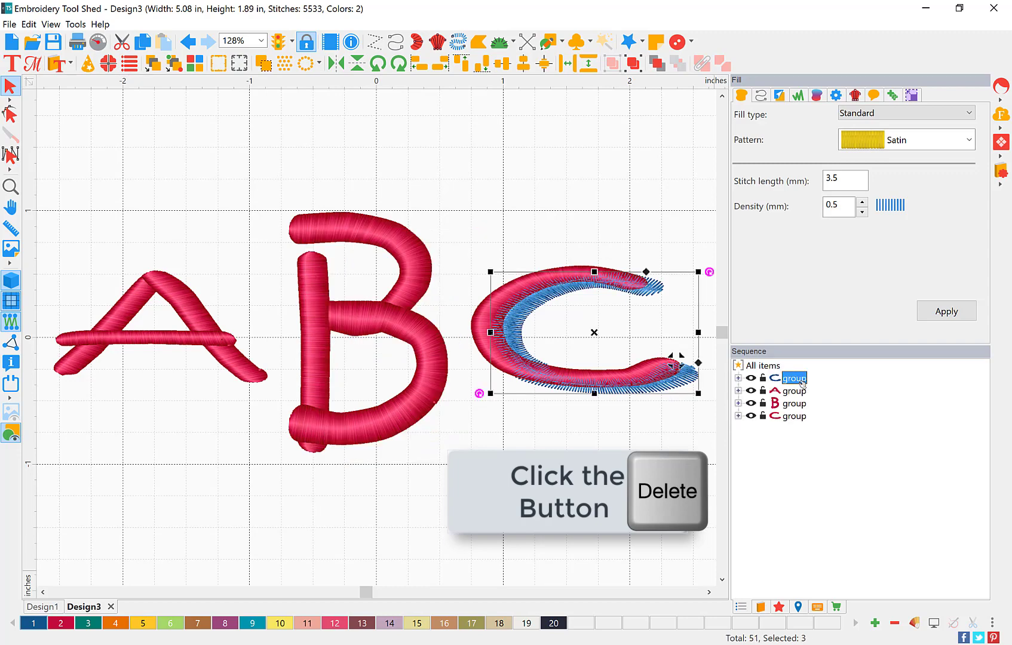
{"action": "key", "text": "Delete"}
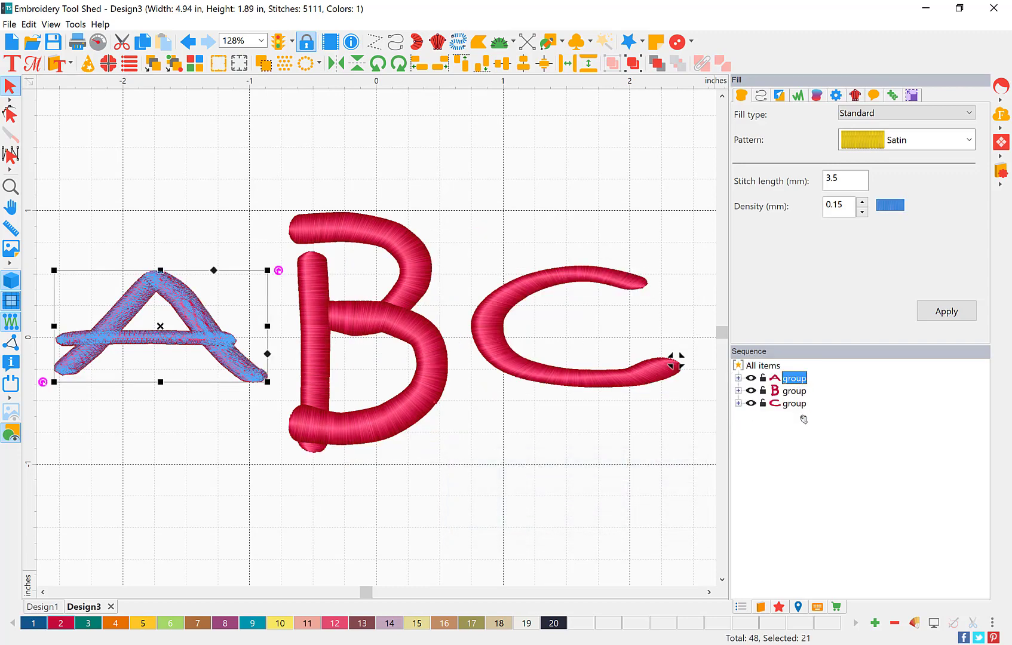
{"action": "left_click", "coordinate": [802, 431]}
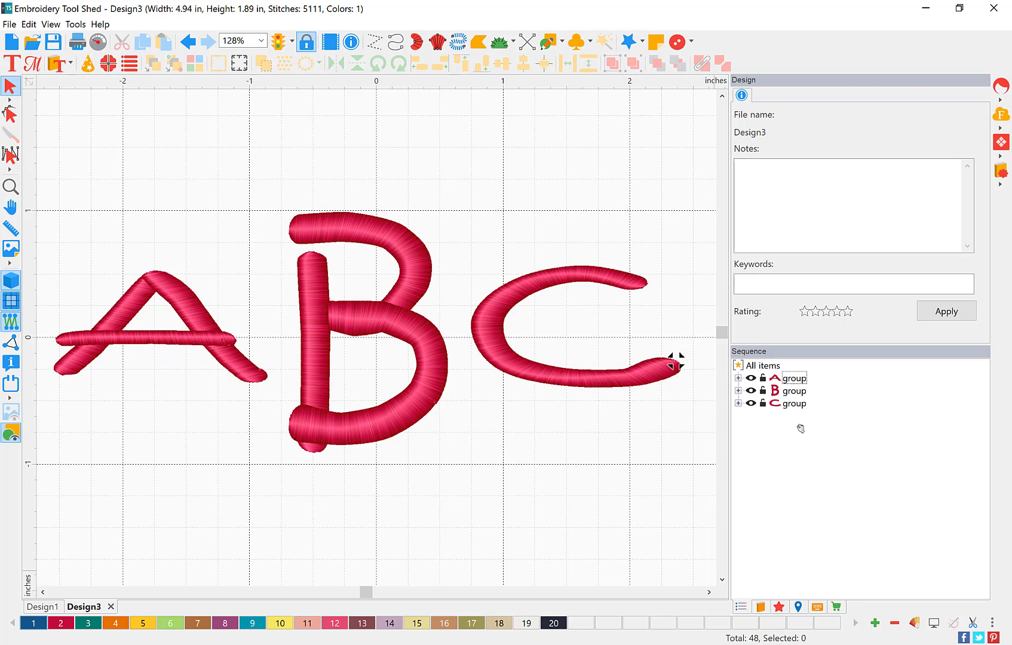
Select all the remaining red letters, combine them into one group and deselect it.
{"action": "left_click", "coordinate": [805, 426]}
{"action": "key", "text": "ctrl+a"}
{"action": "left_click", "coordinate": [826, 428]}
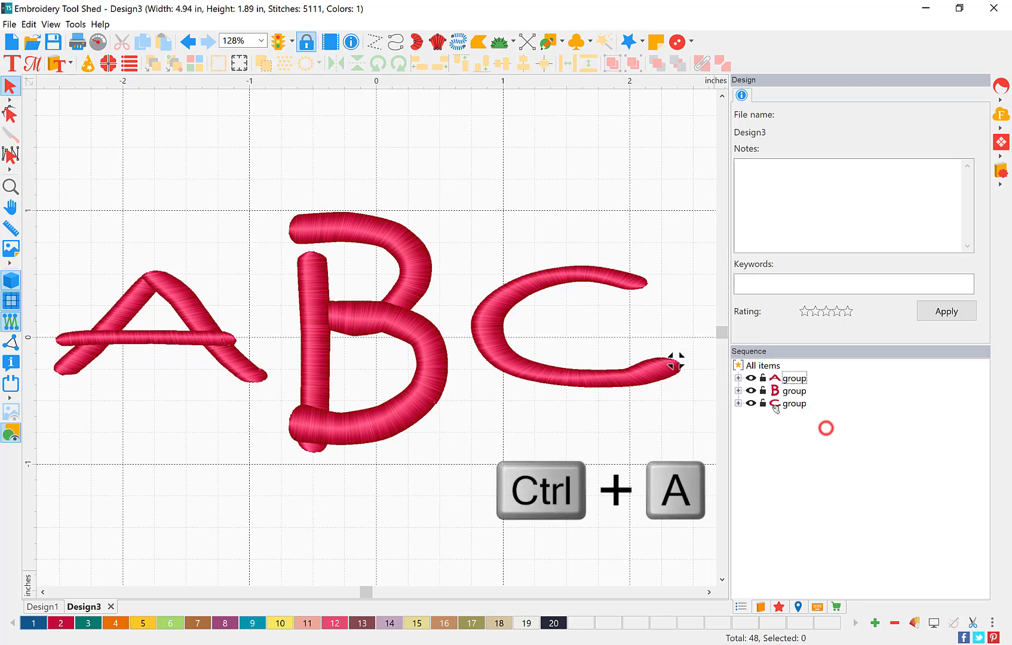
{"action": "mouse_move", "coordinate": [774, 406]}
{"action": "left_click", "coordinate": [687, 398]}
{"action": "key", "text": "ctrl+a"}
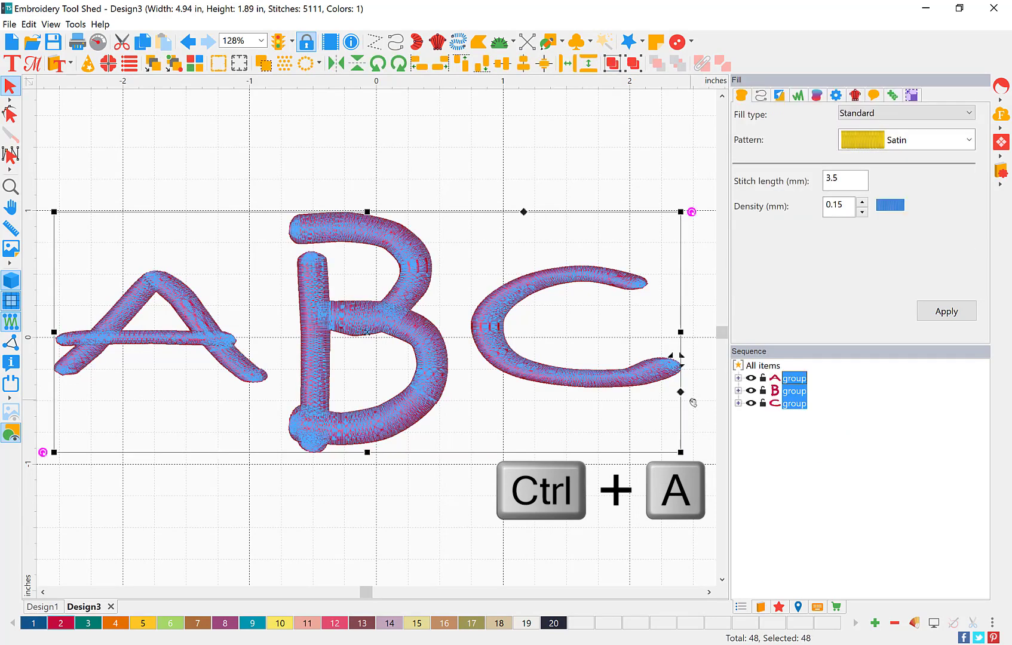
{"action": "left_click", "coordinate": [29, 24]}
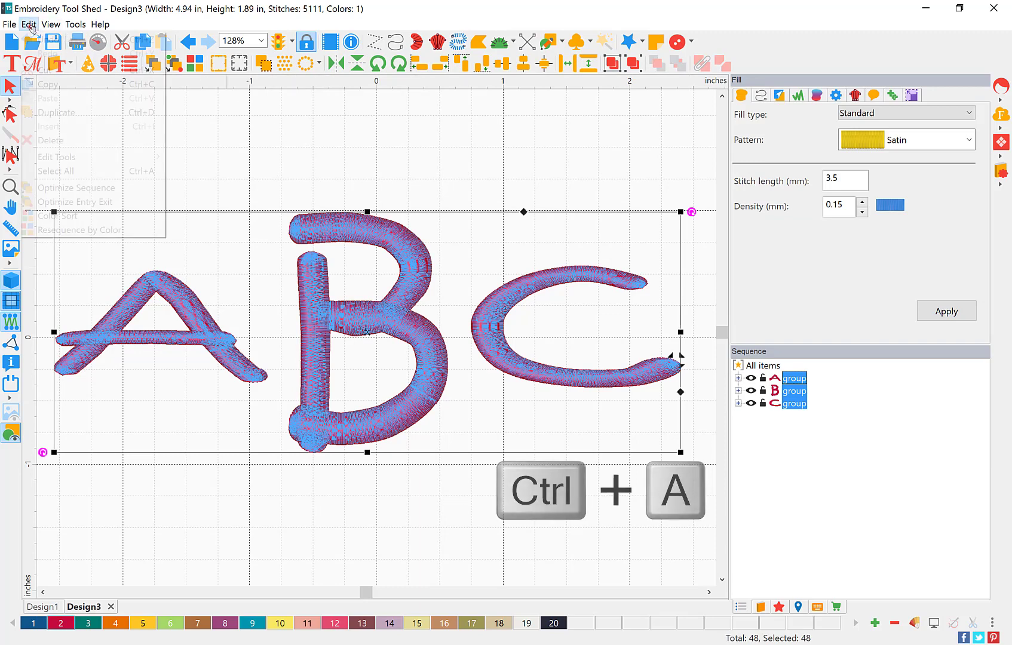
{"action": "left_click", "coordinate": [51, 170]}
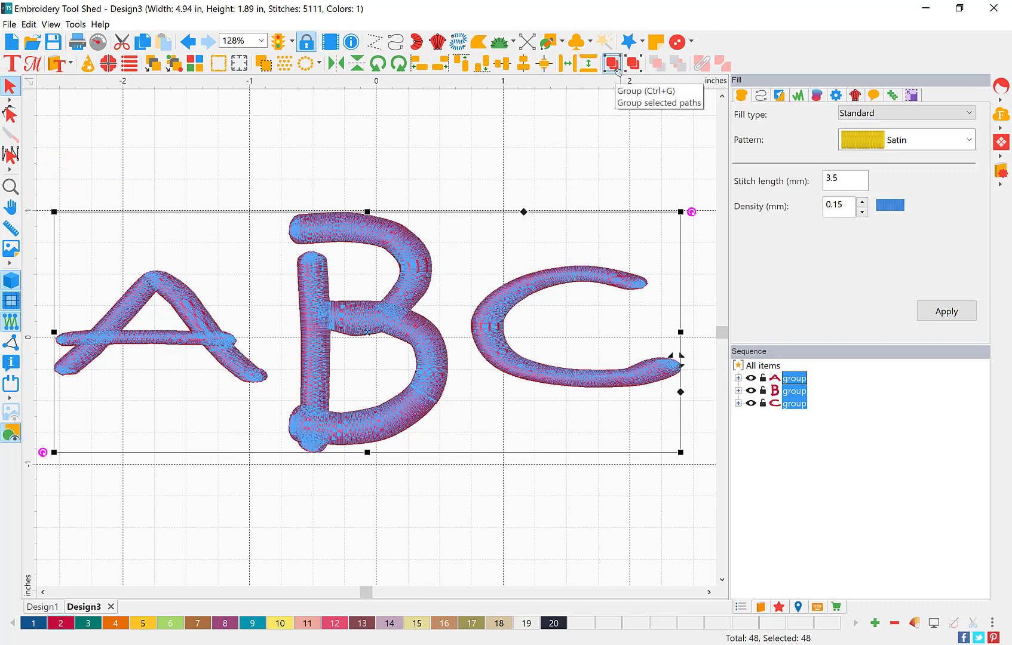
{"action": "left_click", "coordinate": [615, 68]}
{"action": "left_click", "coordinate": [481, 338]}
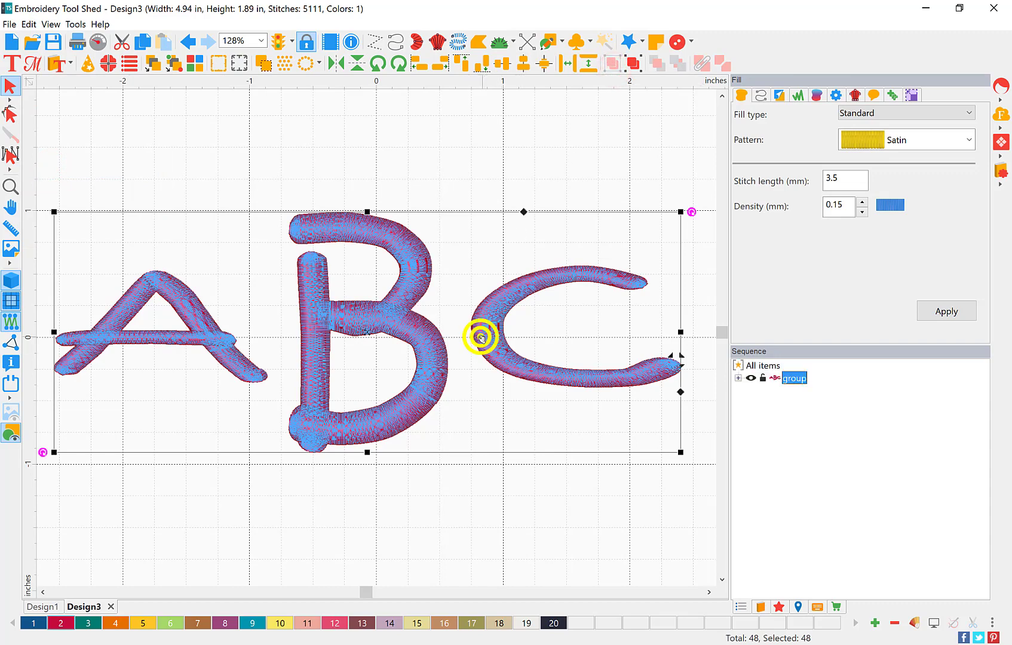
{"action": "right_click", "coordinate": [481, 337]}
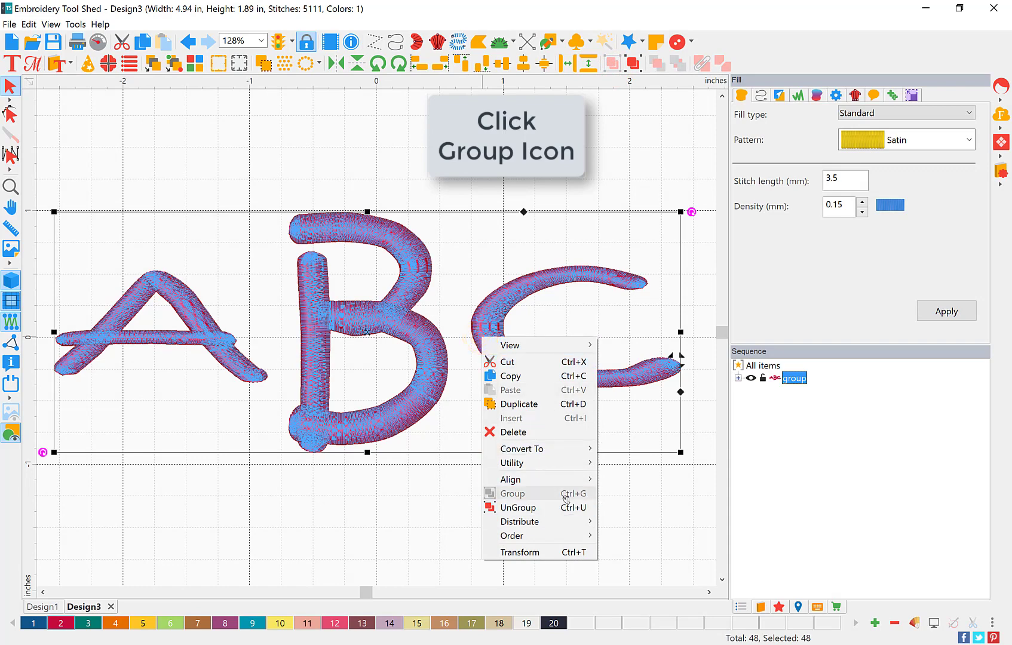
{"action": "left_click", "coordinate": [651, 493]}
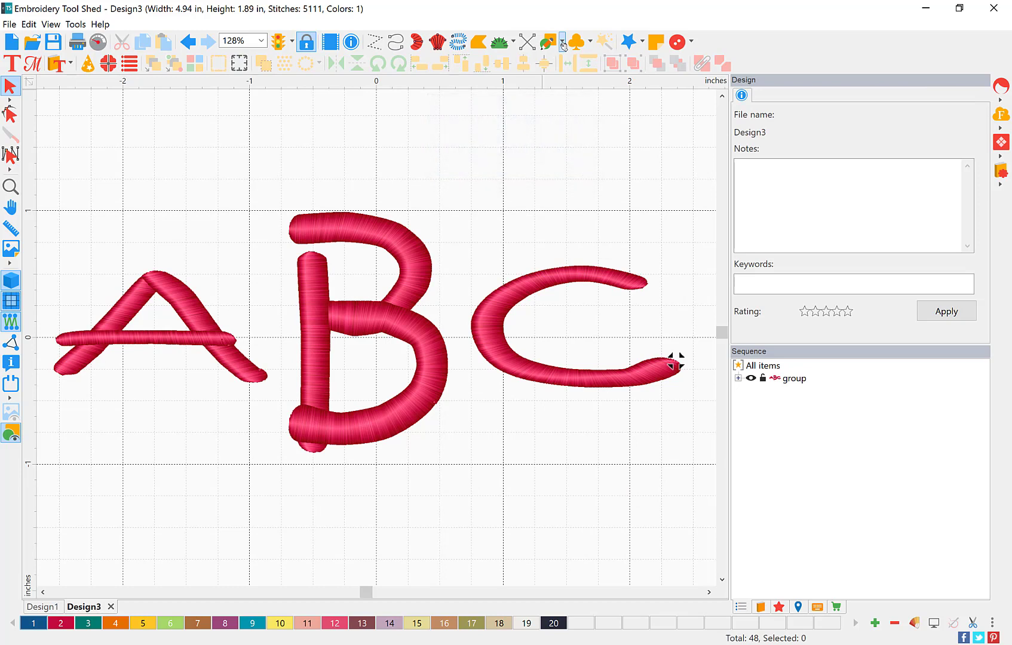
Draw an ellipse artwork outline about 5.5 by 3.2 inches around the ABC letters and select it.
{"action": "left_click", "coordinate": [562, 43]}
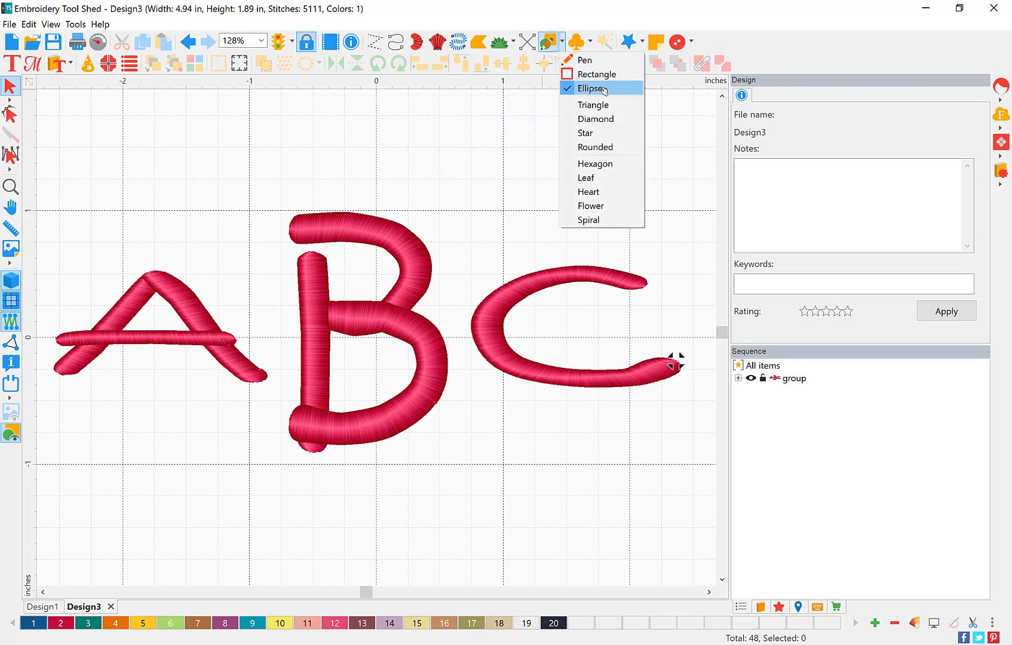
{"action": "left_click", "coordinate": [624, 90]}
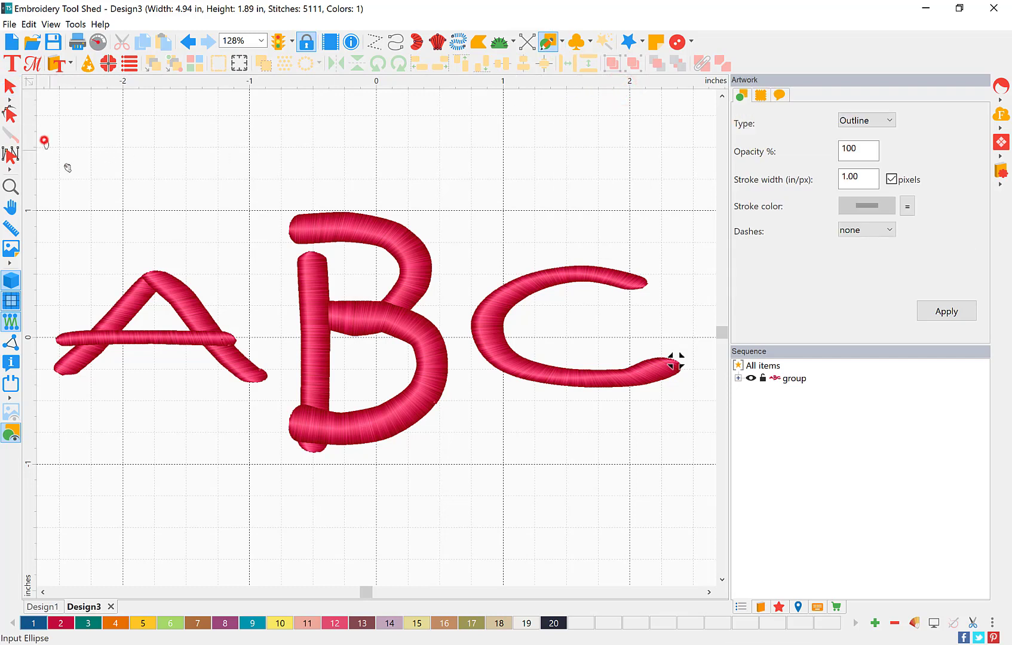
{"action": "left_click_drag", "start_coordinate": [43, 139], "coordinate": [739, 547]}
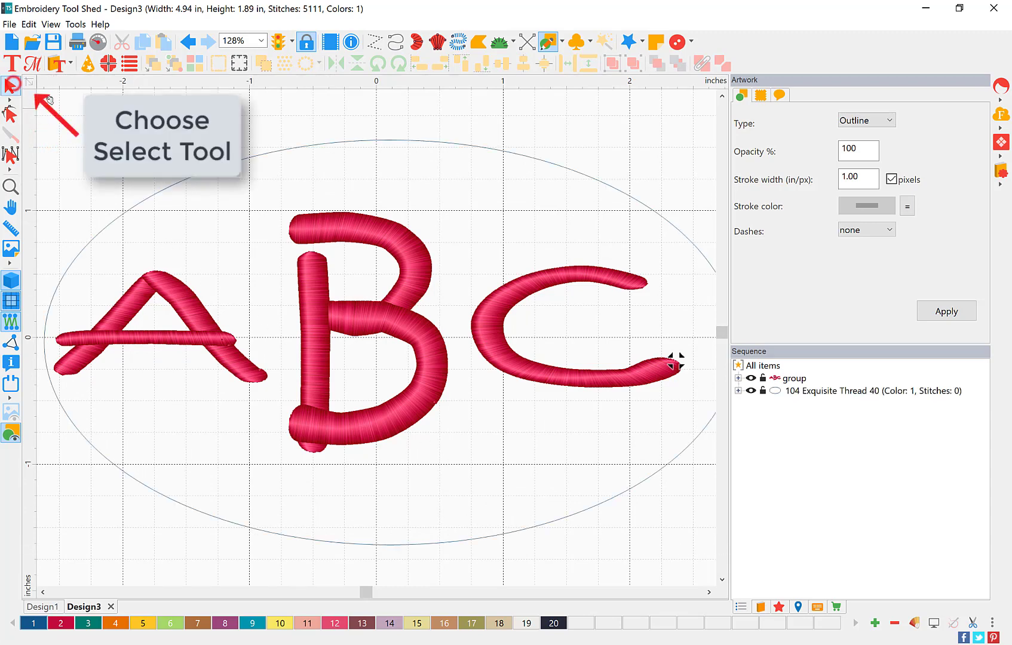
{"action": "left_click", "coordinate": [10, 86]}
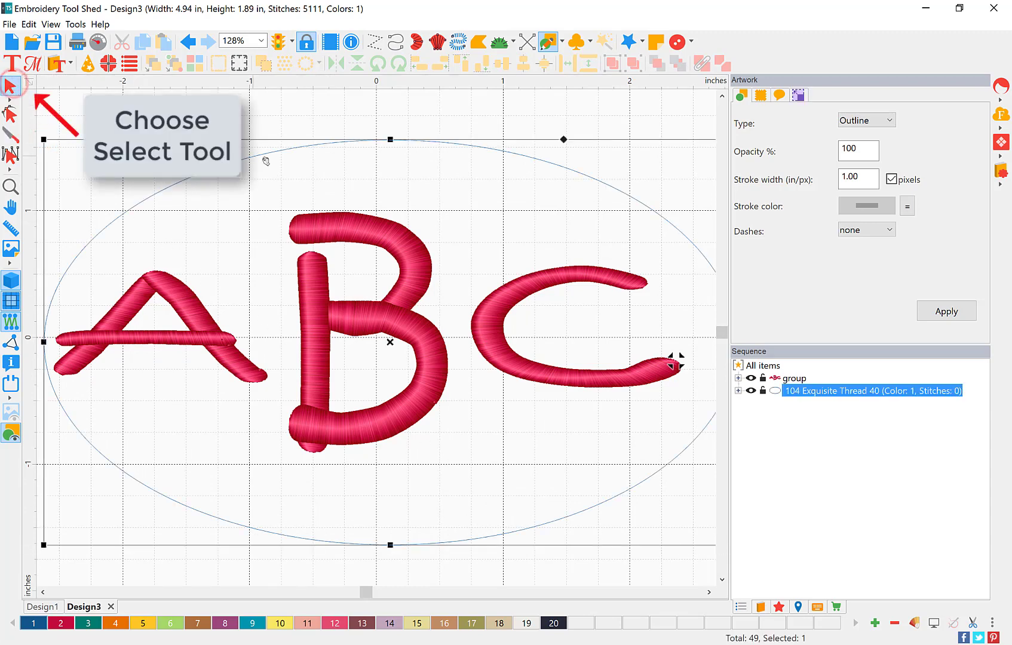
Convert the selected ellipse outline around the letters to Puffy Stitch.
{"action": "right_click", "coordinate": [310, 150]}
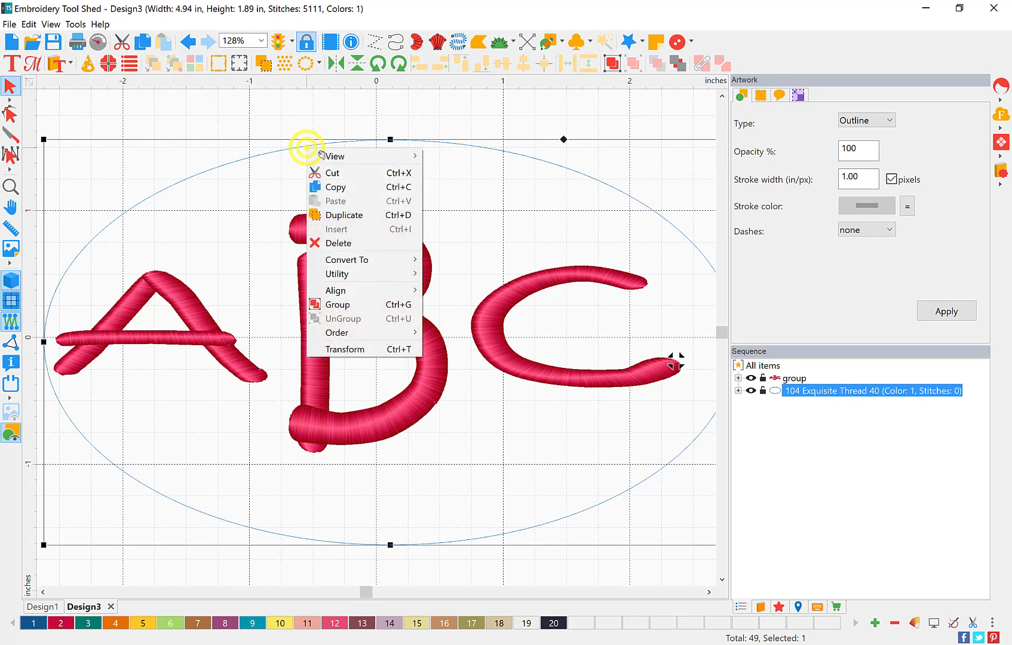
{"action": "mouse_move", "coordinate": [373, 261]}
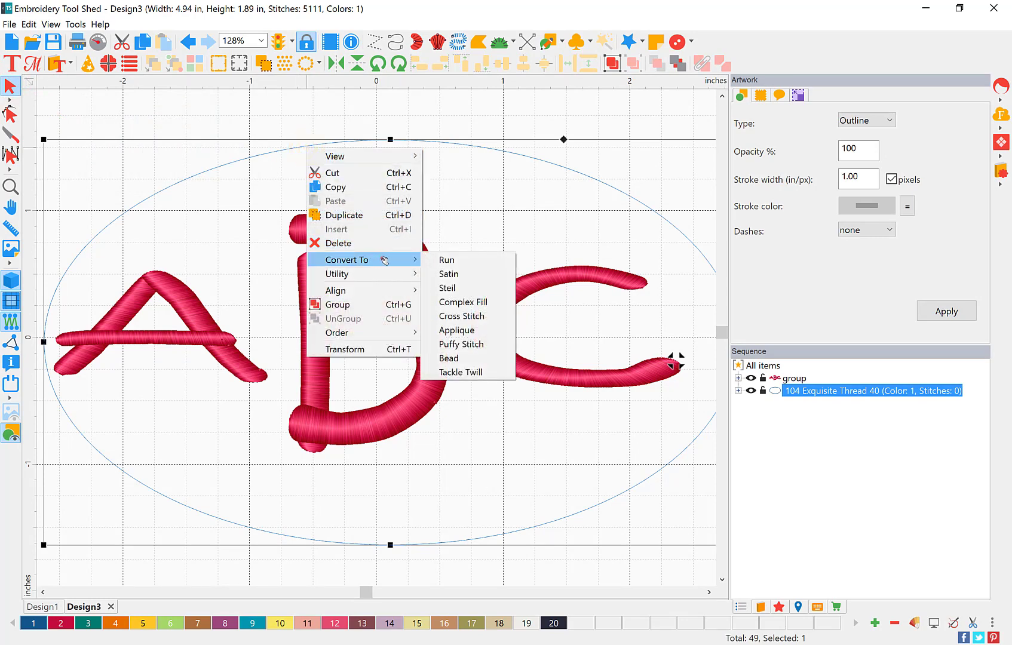
{"action": "left_click", "coordinate": [506, 346]}
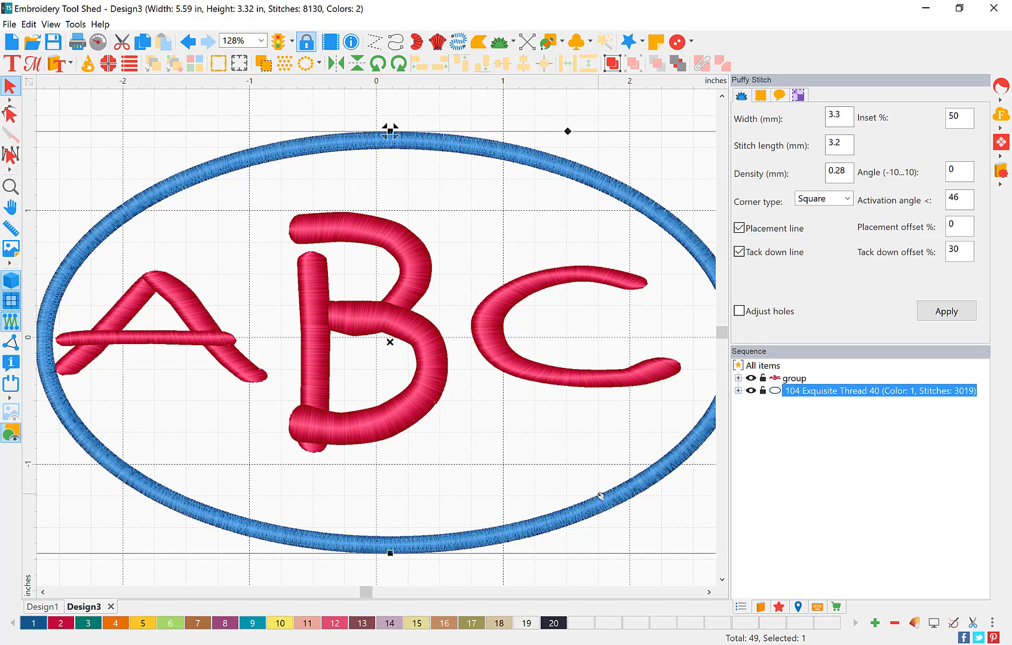
Select the whole design, center-align the letter group with the ellipse border and deselect everything.
{"action": "key", "text": "ctrl+a"}
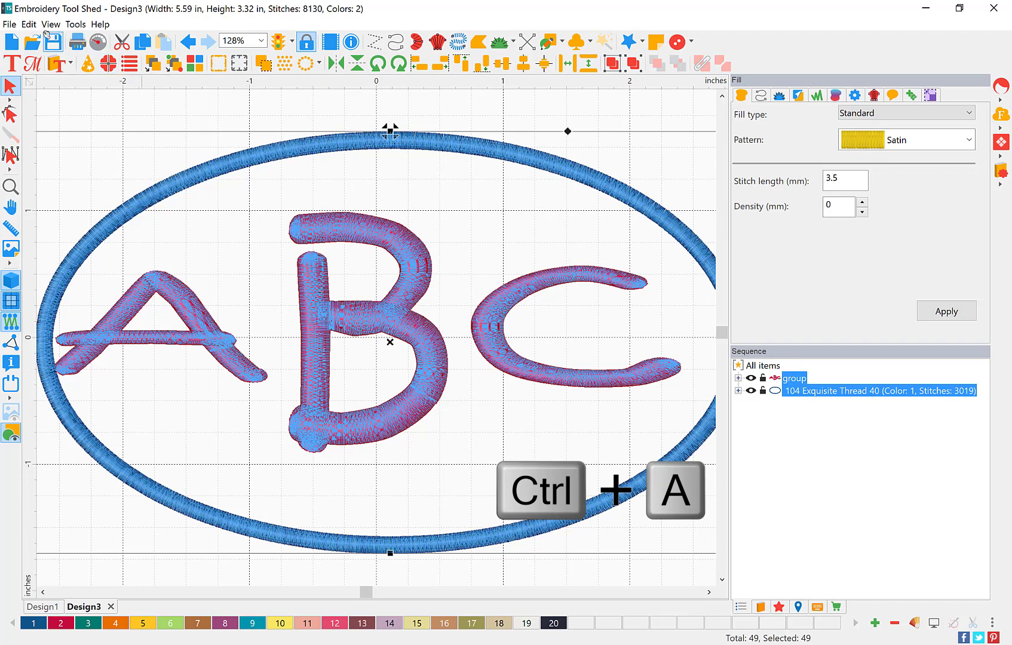
{"action": "left_click", "coordinate": [29, 24]}
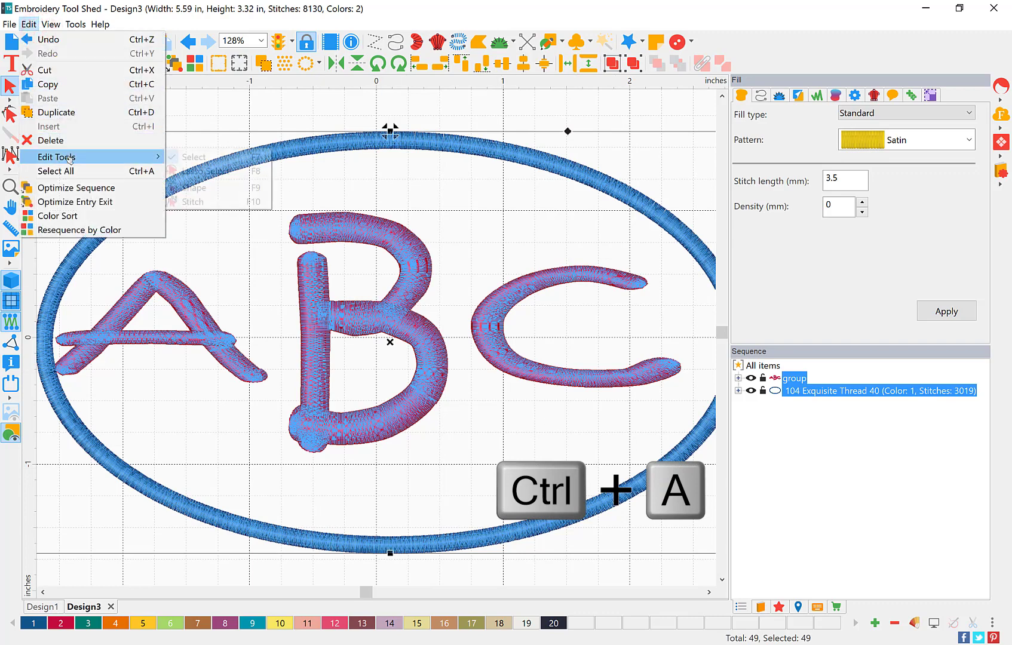
{"action": "left_click", "coordinate": [118, 173]}
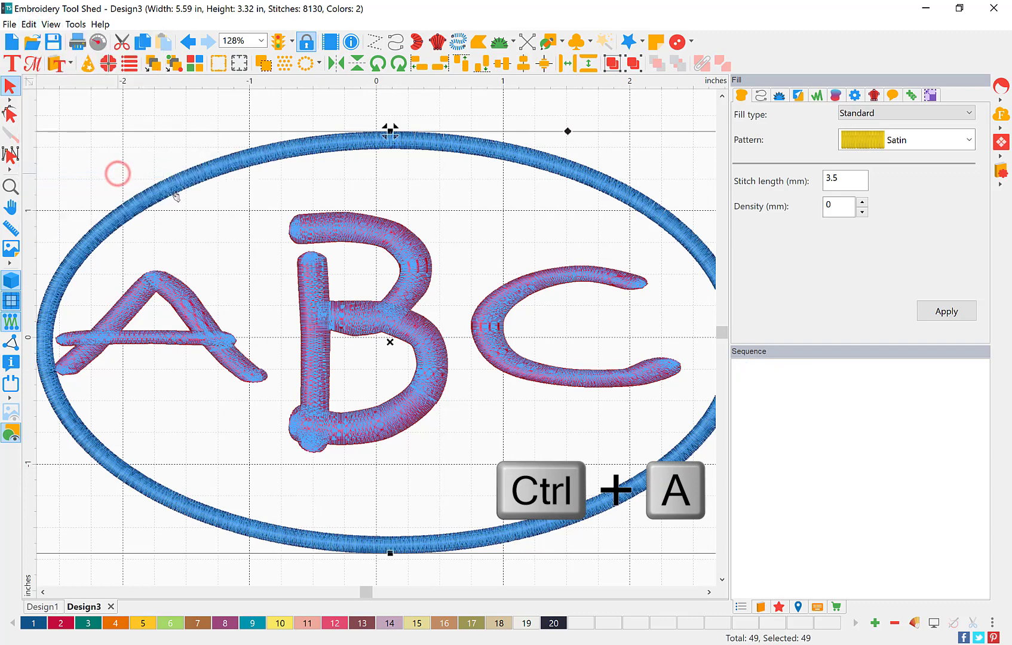
{"action": "left_click", "coordinate": [544, 64]}
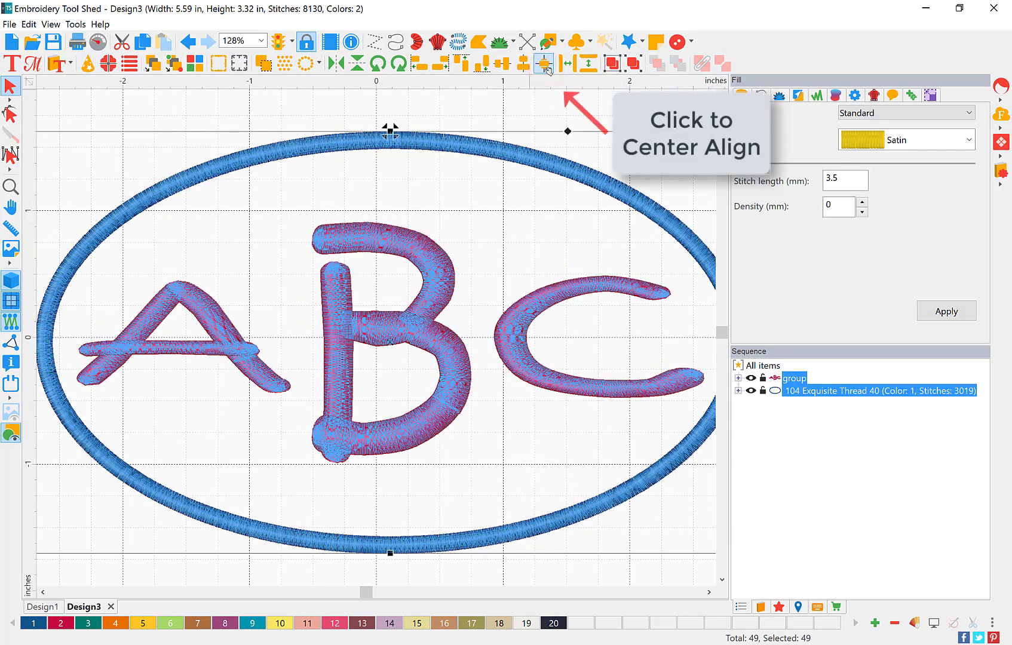
{"action": "scroll", "coordinate": [444, 257], "scroll_direction": "down", "scroll_amount": 1}
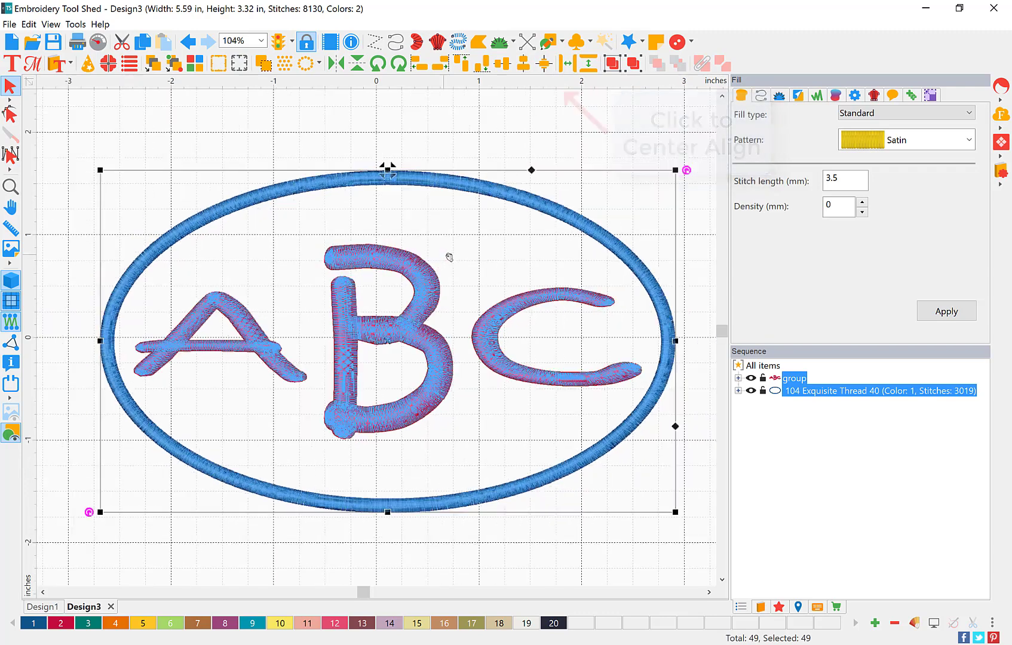
{"action": "left_click", "coordinate": [655, 540]}
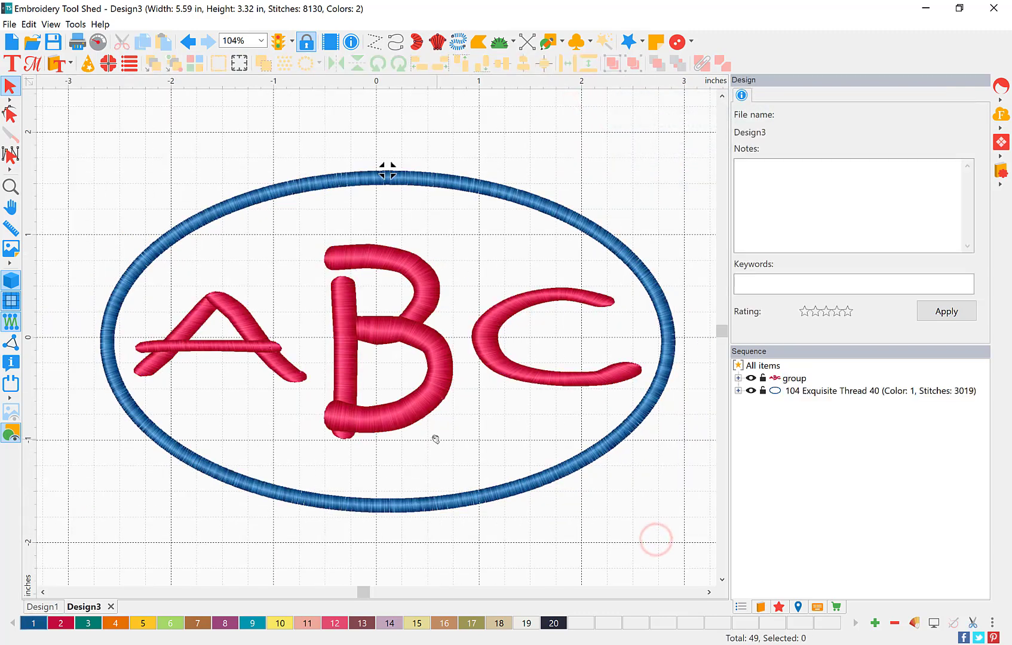